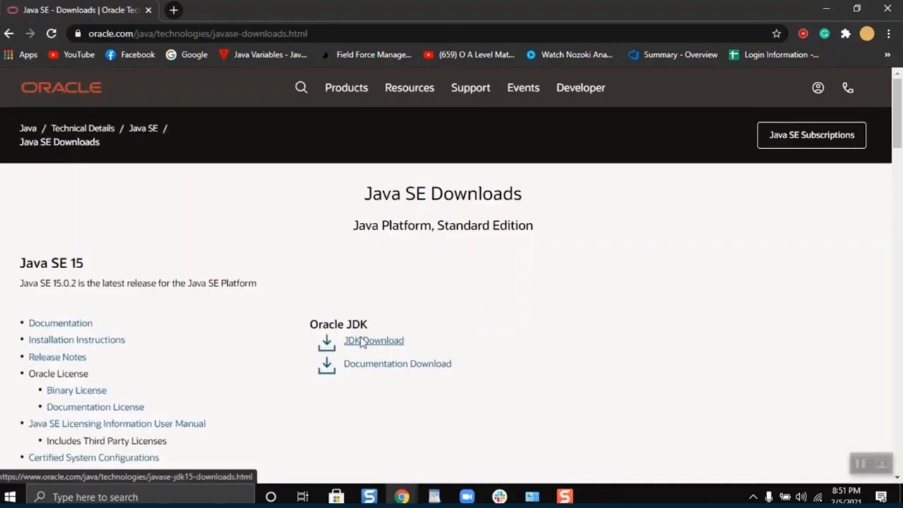
Step: Download the Windows x64 Installer jdk-15.0.2_windows-x64_bin.exe from the JDK 15 downloads page, accepting the license agreement
scroll(392, 330, down, 15)
scroll(371, 324, up, 1)
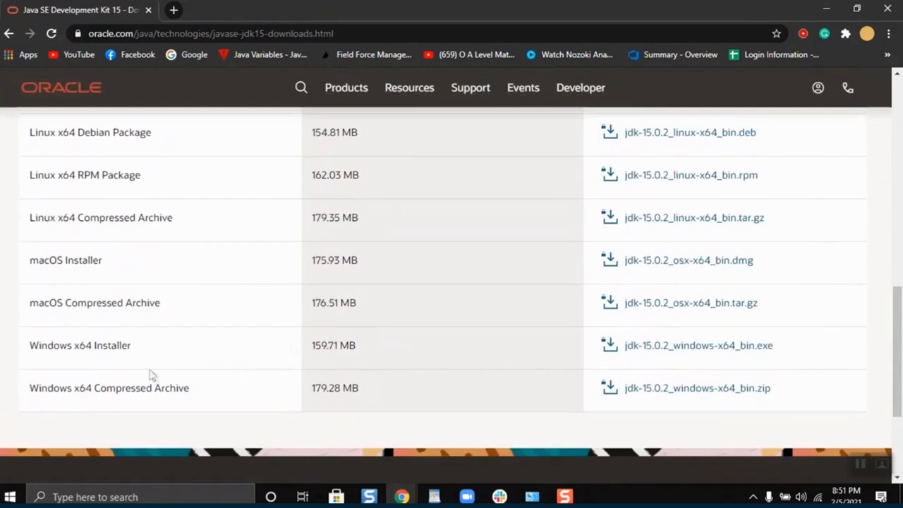
scroll(145, 310, up, 1)
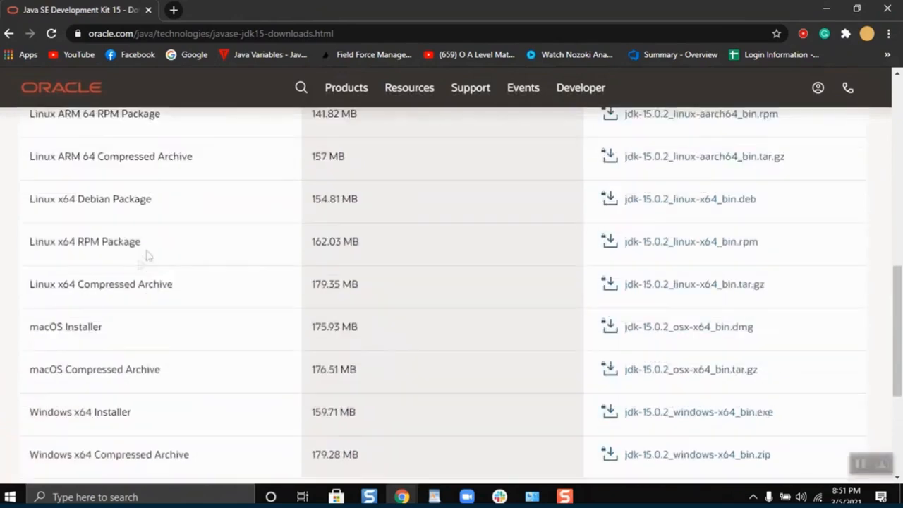
scroll(282, 338, down, 1)
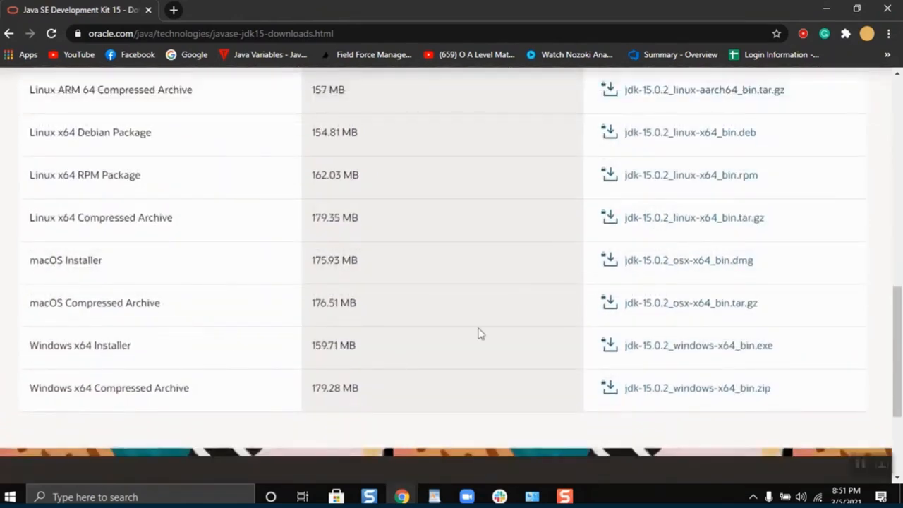
click(643, 347)
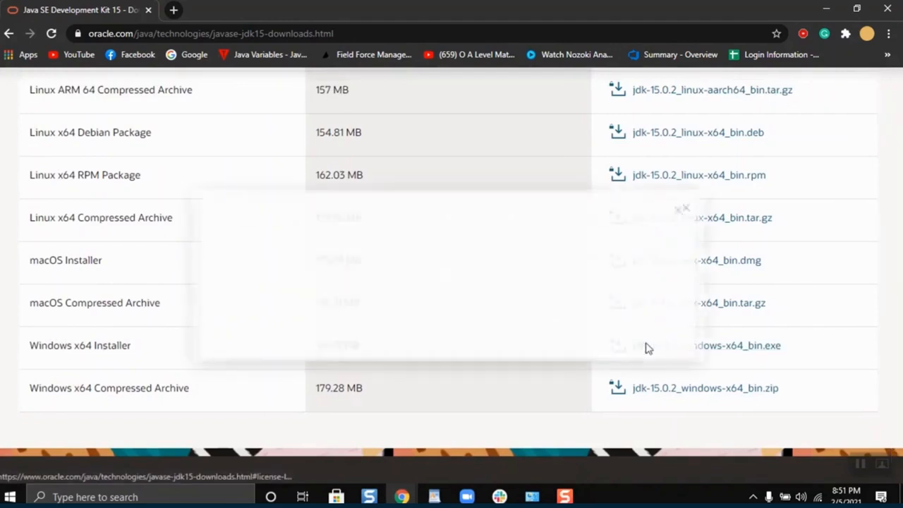
click(224, 258)
click(446, 313)
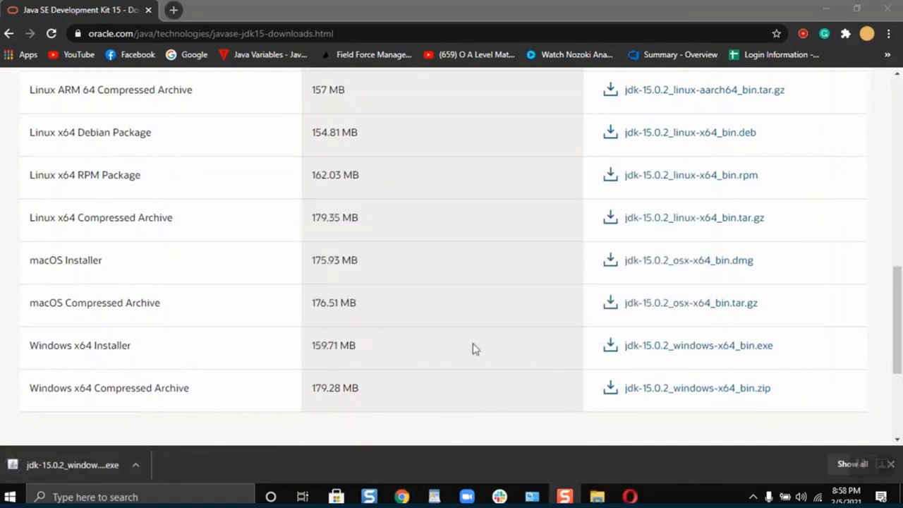
Step: Run the downloaded JDK 15.0.2 installer, install to the default destination folder and close the setup wizard
click(62, 465)
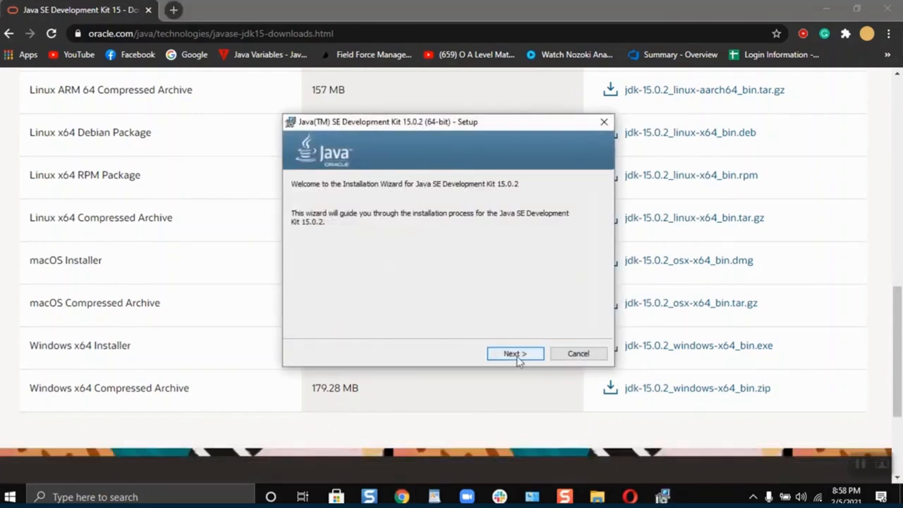
click(517, 356)
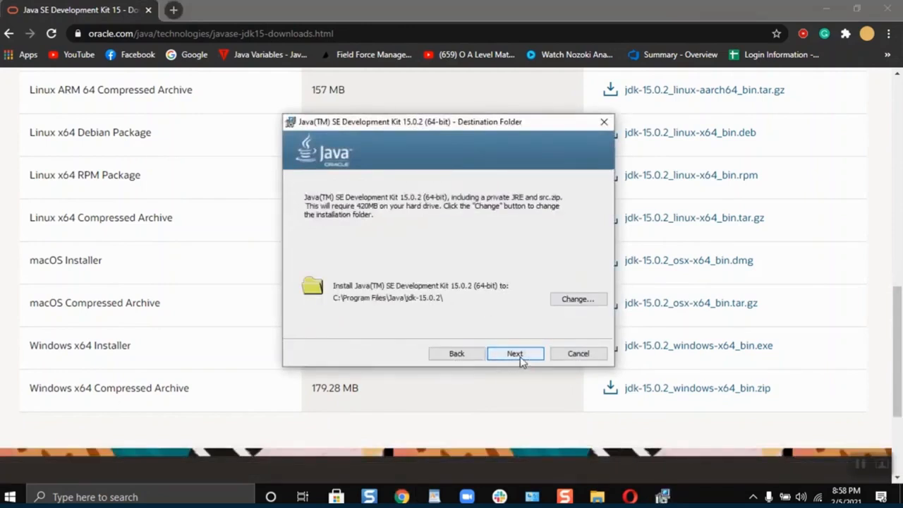
click(521, 359)
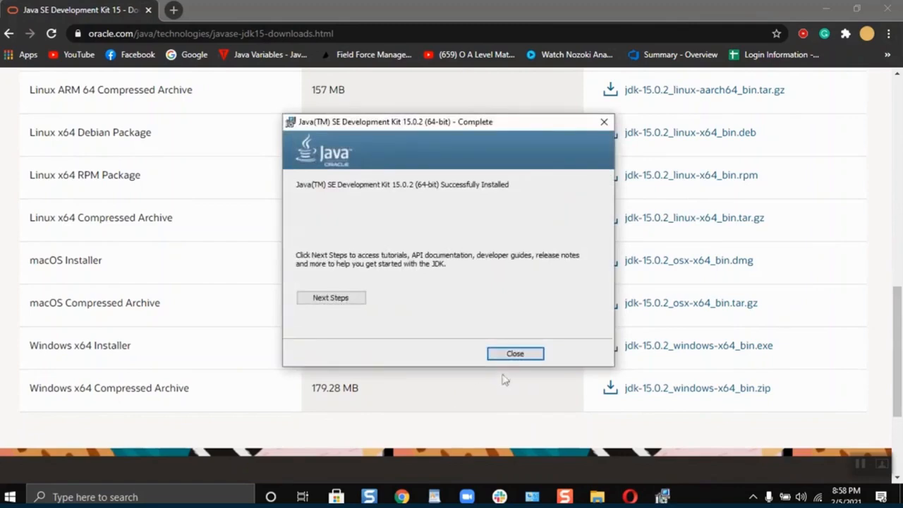
click(516, 354)
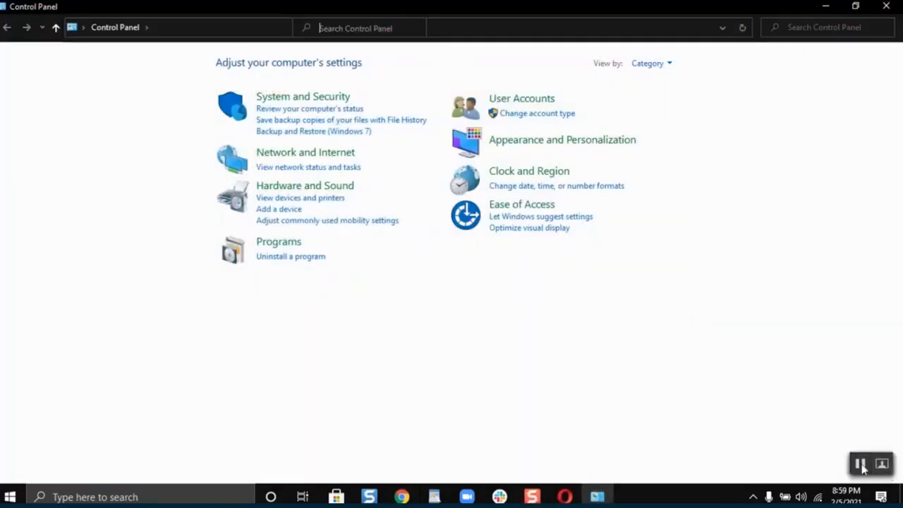
Step: Close Control Panel and open the Environment Variables dialog from the advanced system settings in This PC's properties
key(alt+F4)
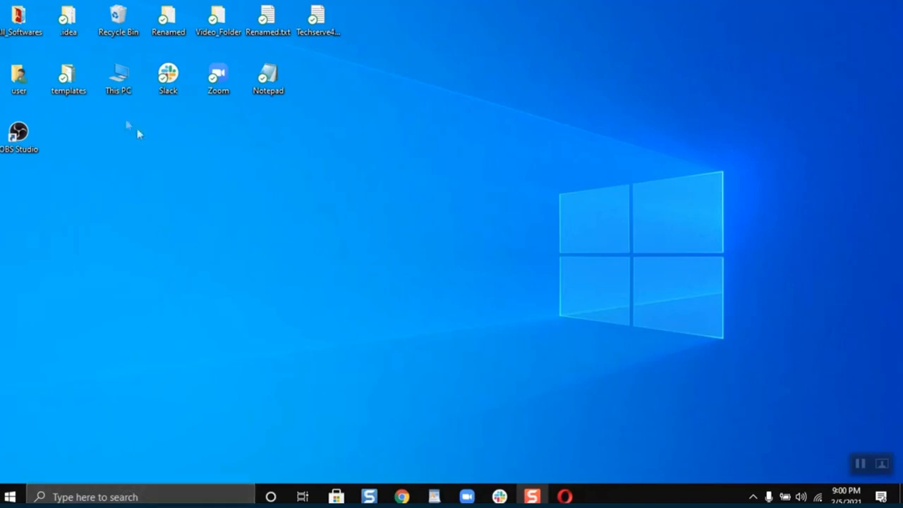
right_click(117, 80)
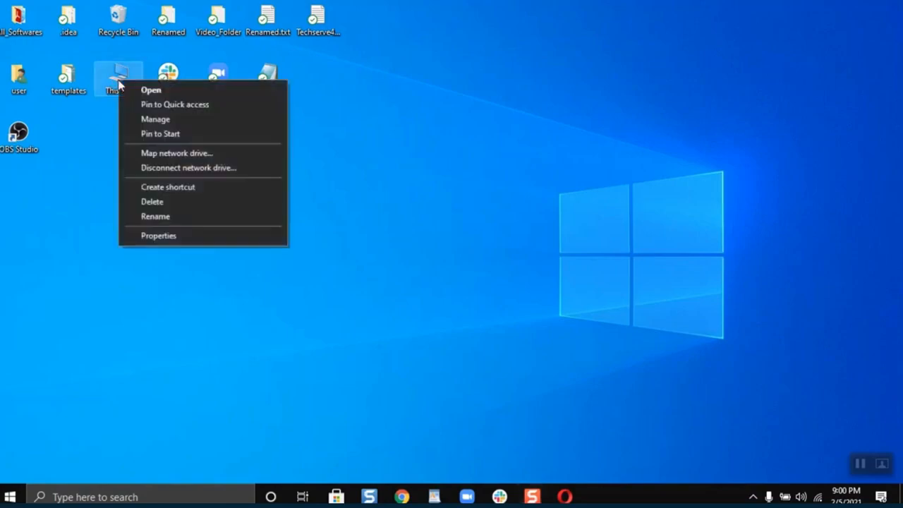
click(160, 236)
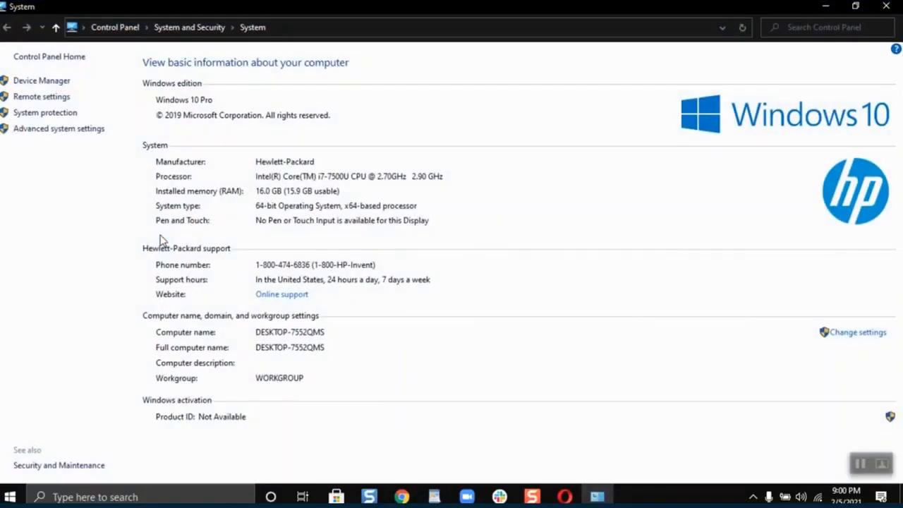
click(78, 130)
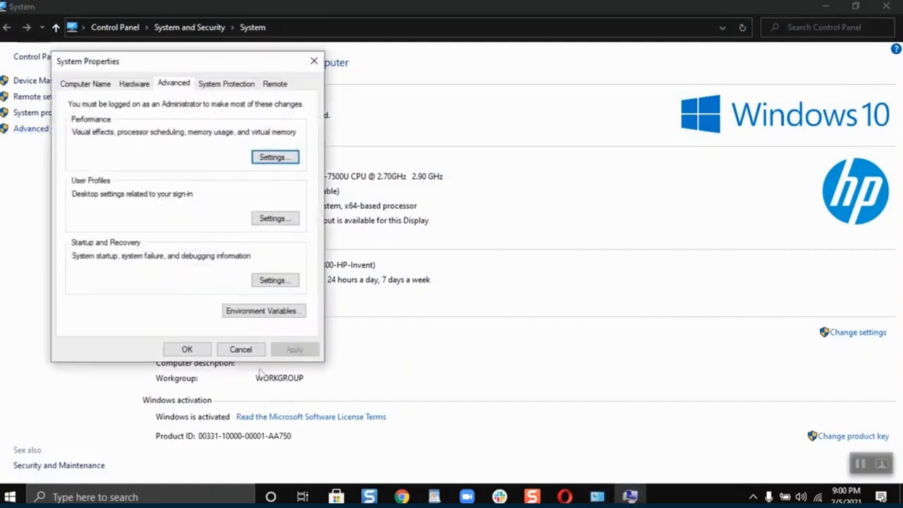
click(269, 316)
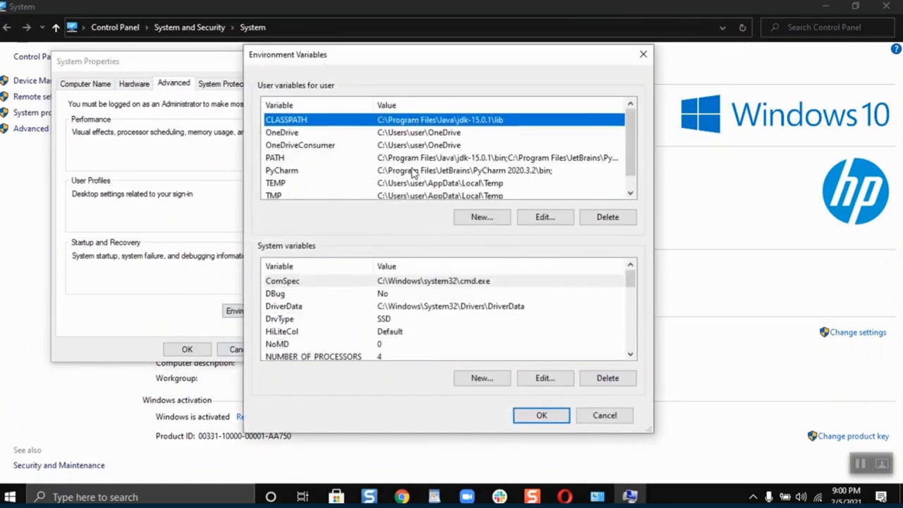
Step: Start a new user variable and name it PATH
scroll(414, 173, down, 1)
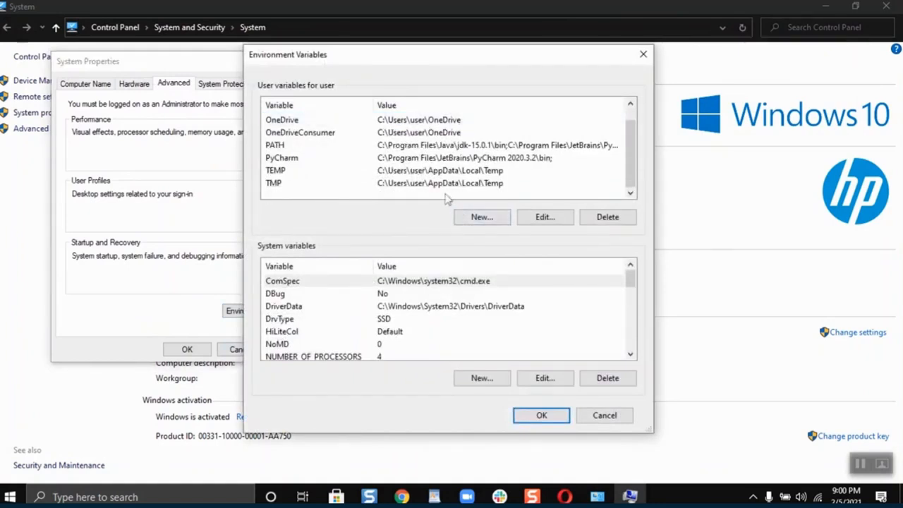
click(470, 220)
text(PATH)
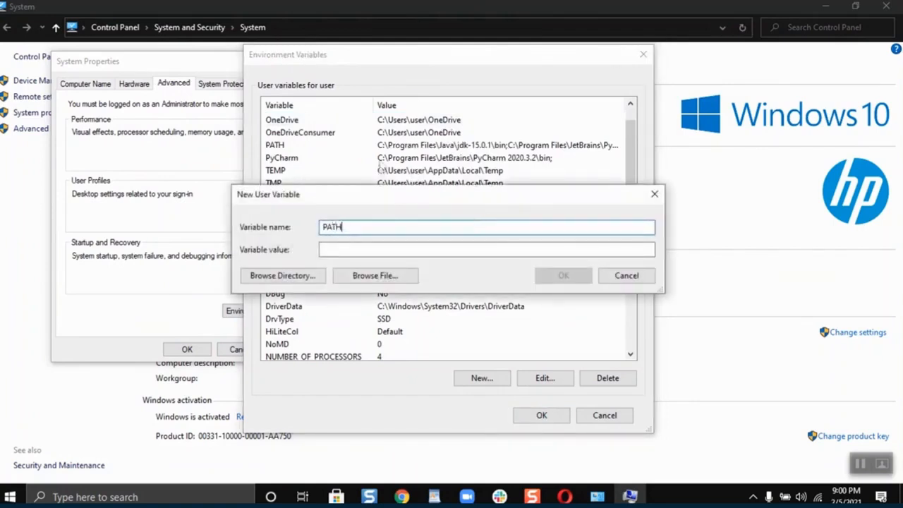
click(388, 251)
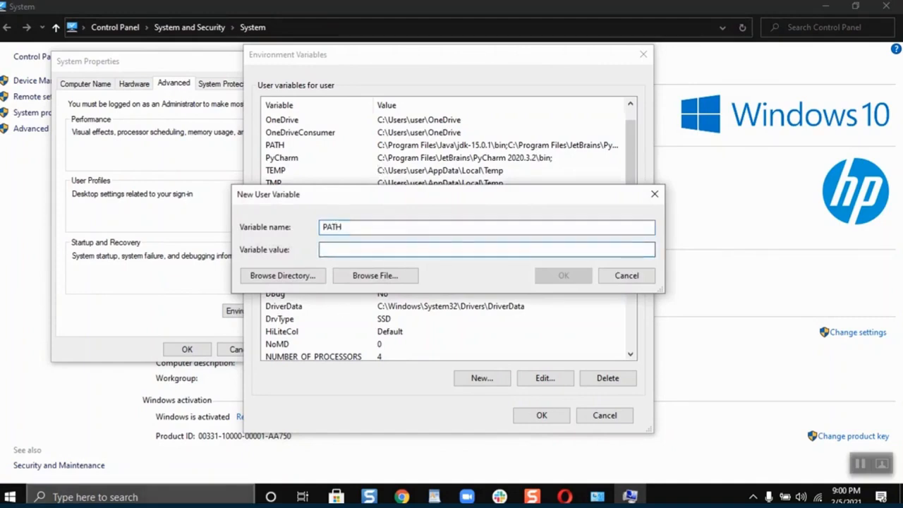
Step: Open File Explorer and shrink its window so the environment variable dialogs stay accessible behind it
key(super)
text(file)
key(Return)
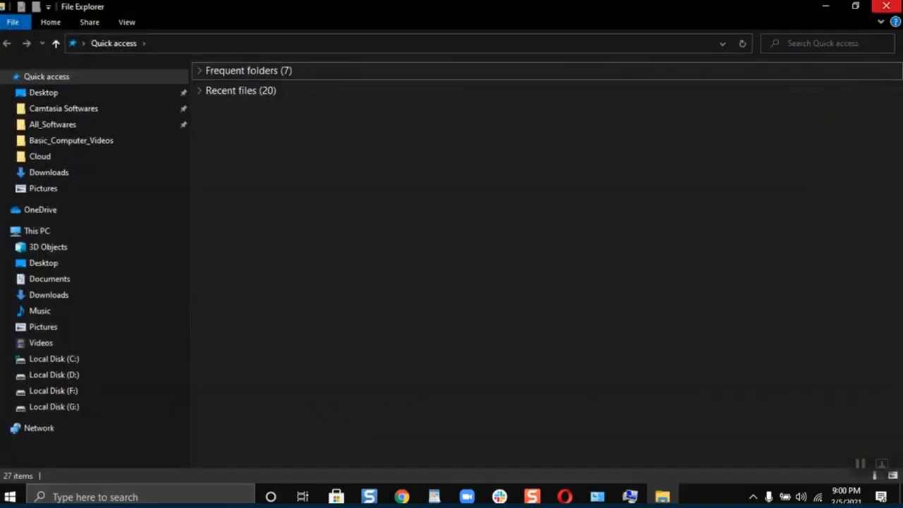
click(855, 5)
drag(376, 24, 354, 72)
scroll(154, 221, down, 2)
scroll(167, 257, down, 3)
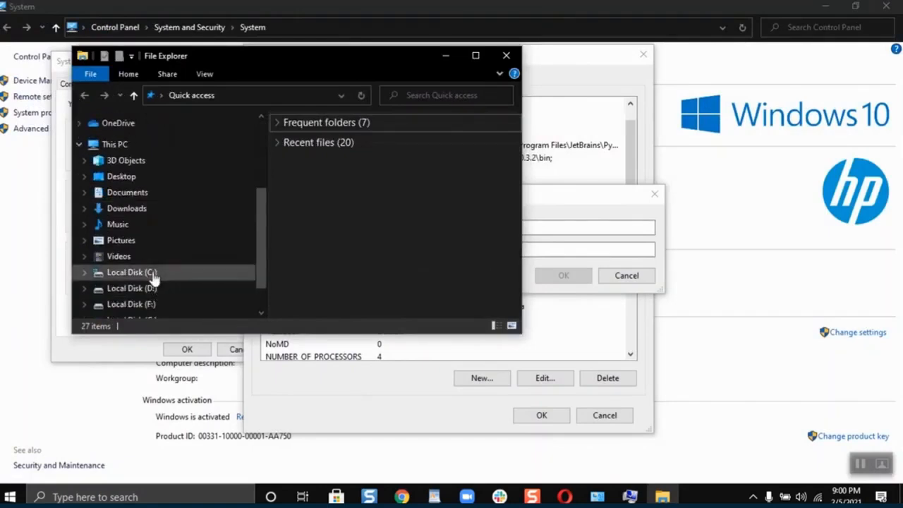
Step: Browse on Local Disk (C:) to the folder Program Files\Java\jdk-15.0.2\bin
click(152, 276)
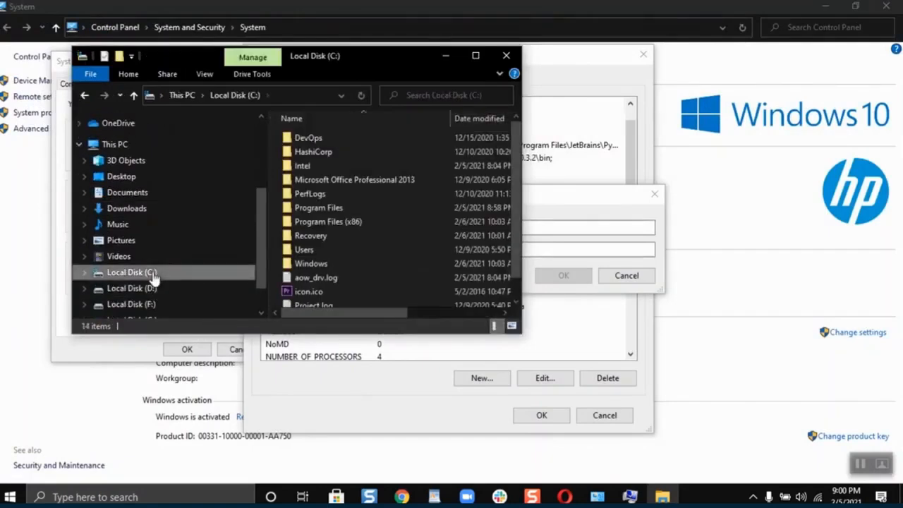
click(344, 209)
double_click(345, 209)
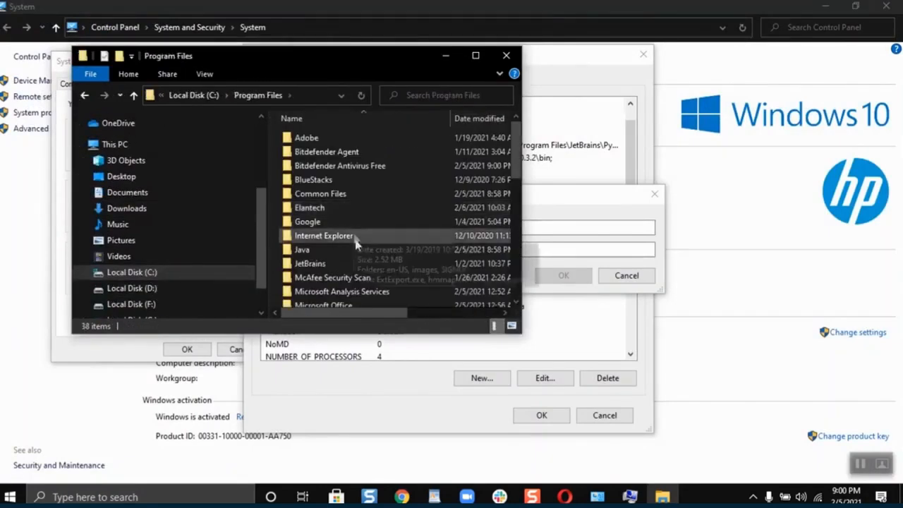
click(322, 255)
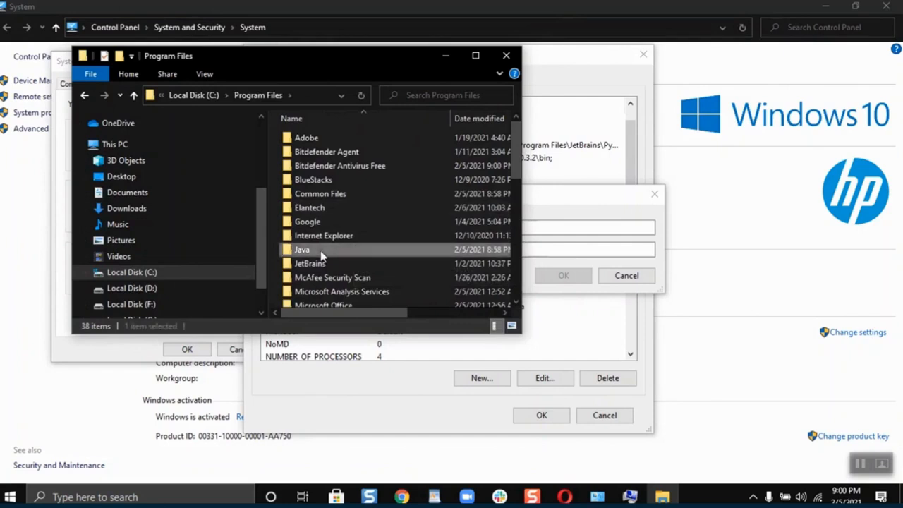
double_click(322, 255)
double_click(330, 141)
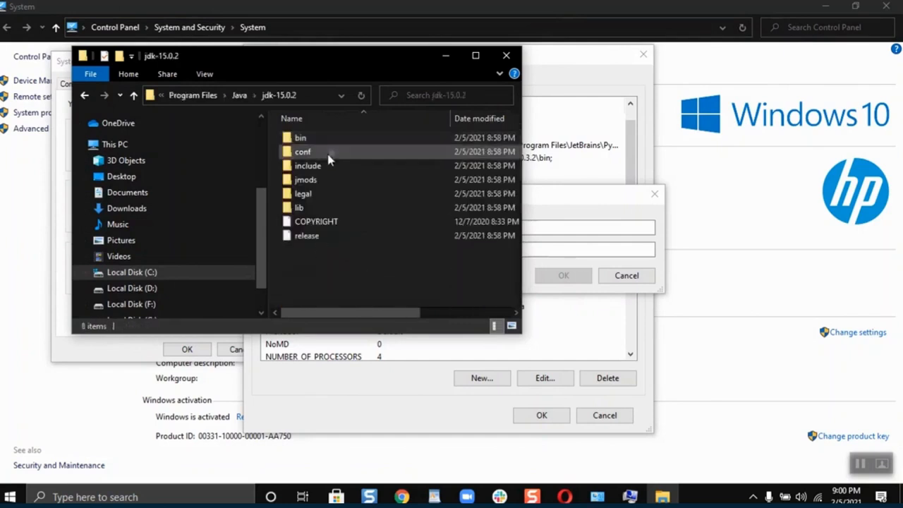
double_click(326, 140)
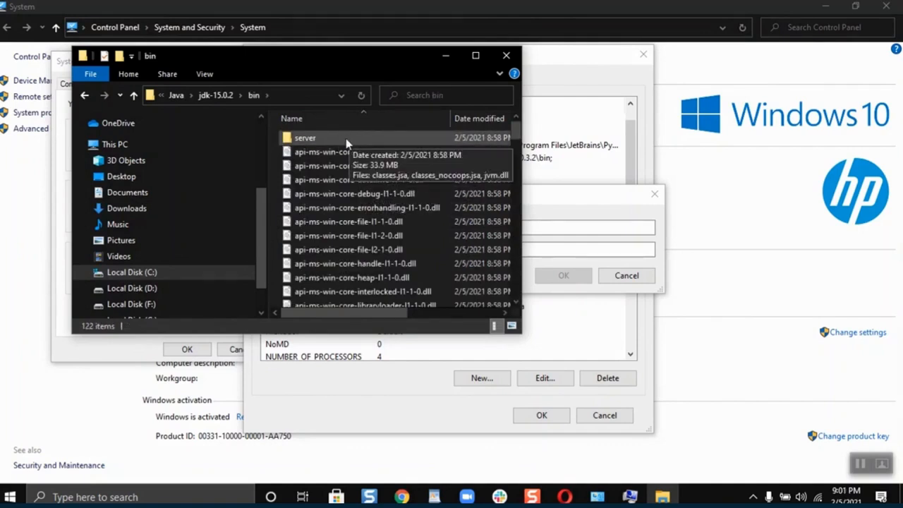
Step: Copy the bin folder's path and save C:\Program Files\Java\jdk-15.0.2\bin as the value of the PATH user variable
click(296, 95)
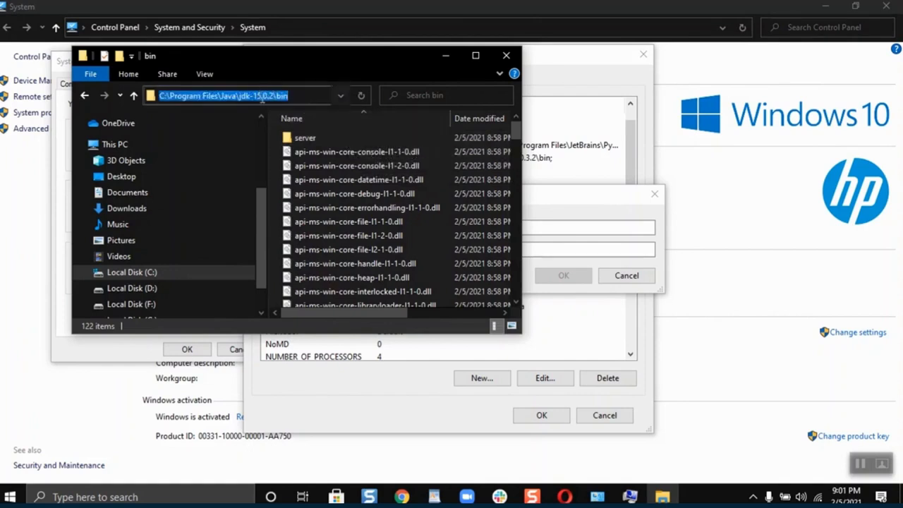
right_click(261, 96)
click(294, 141)
click(444, 56)
click(399, 250)
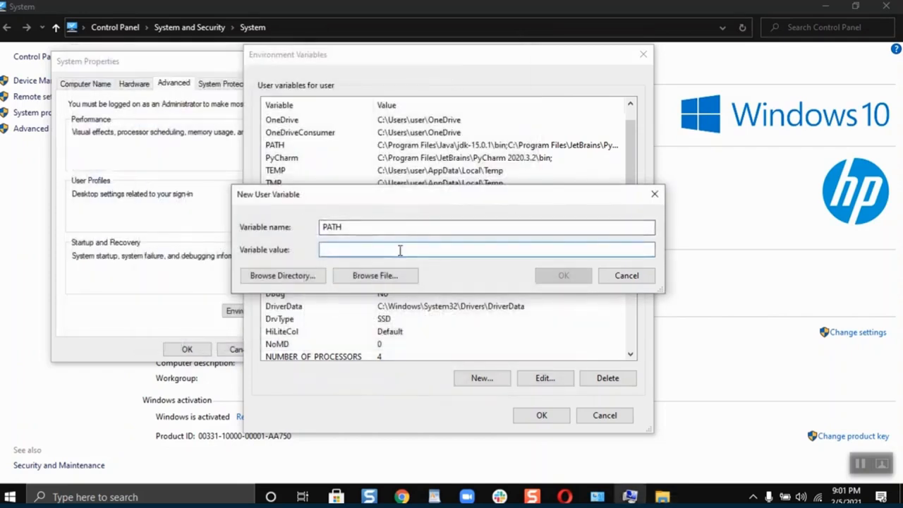
key(ctrl+v)
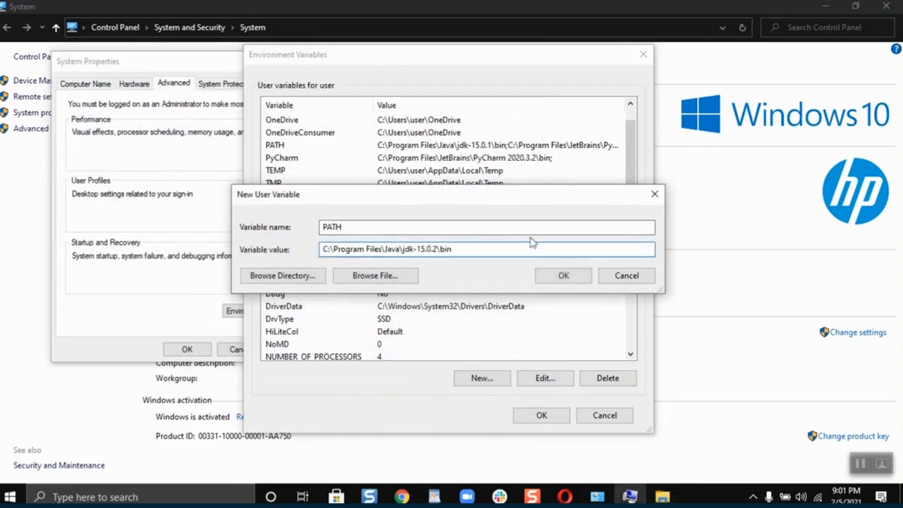
click(563, 275)
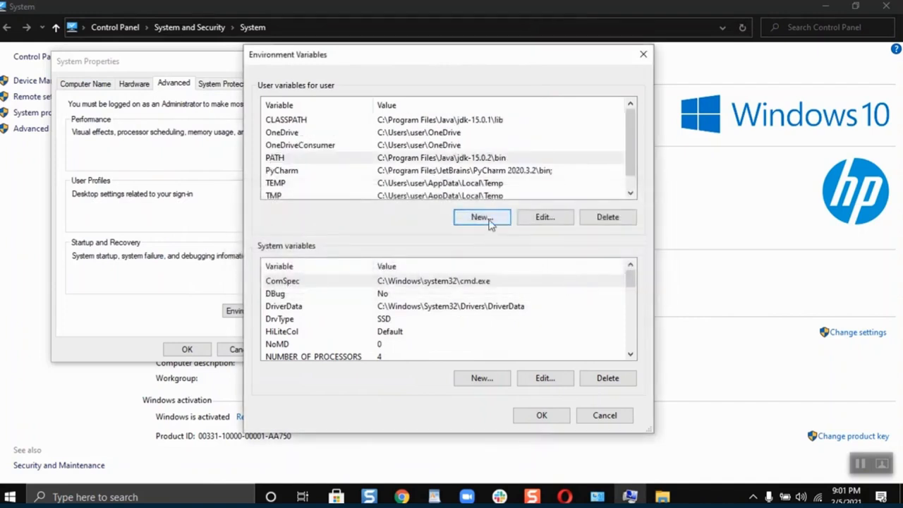
Step: Start another new user variable and name it CLASSPATH
click(482, 217)
text(C)
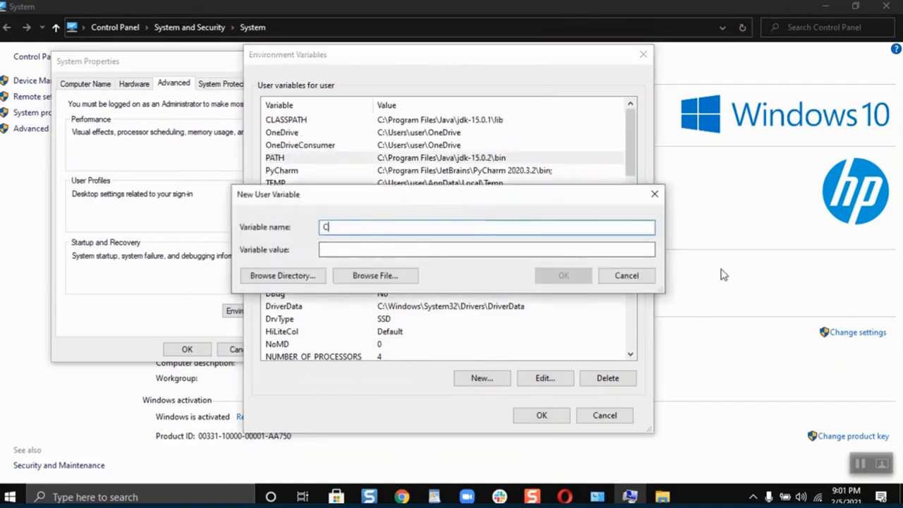
text(LAA)
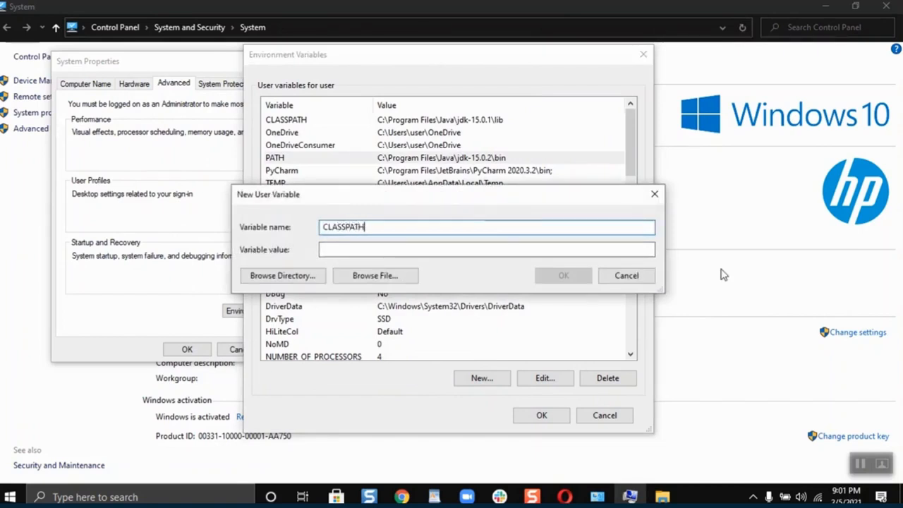
click(454, 250)
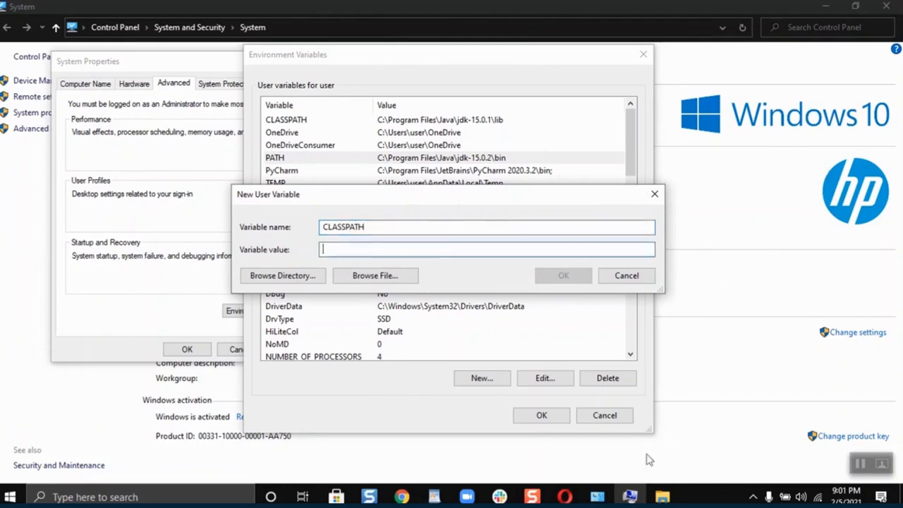
Step: Switch to File Explorer, open the lib folder inside jdk-15.0.2 and copy its full path
mouse_move(661, 496)
click(661, 434)
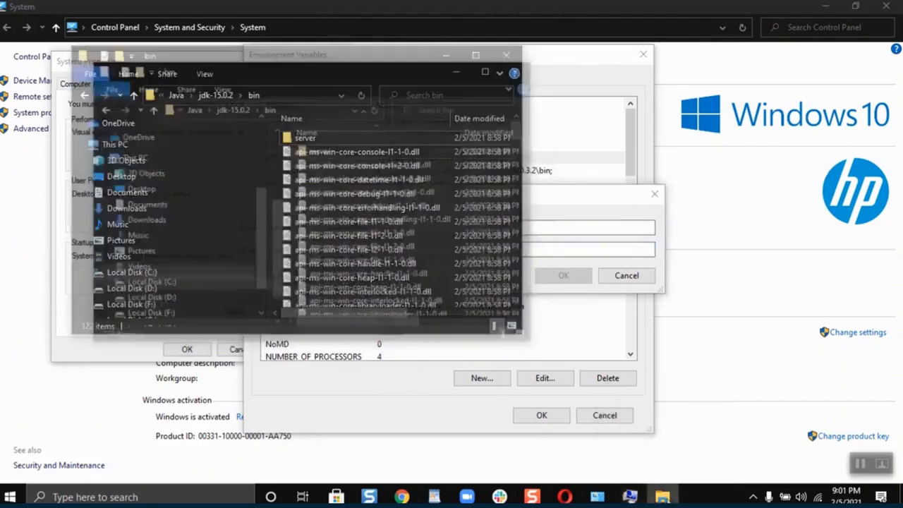
click(85, 96)
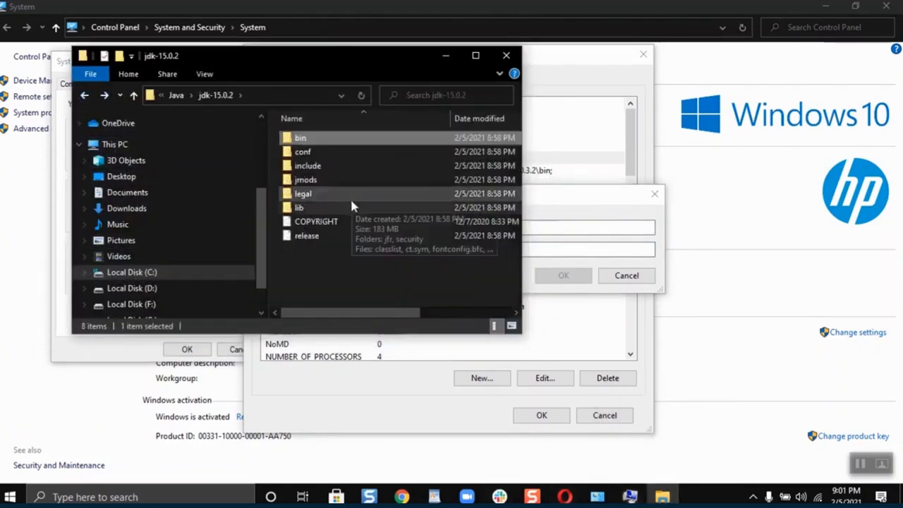
double_click(306, 207)
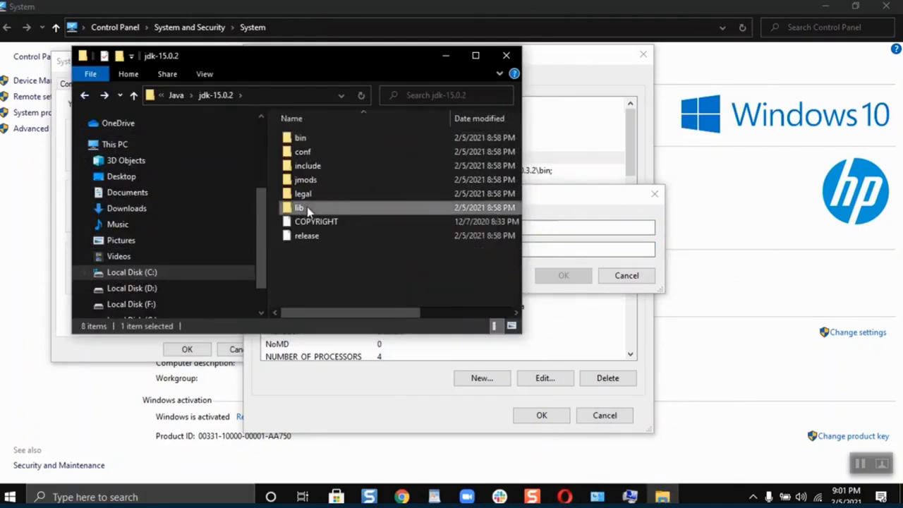
click(301, 94)
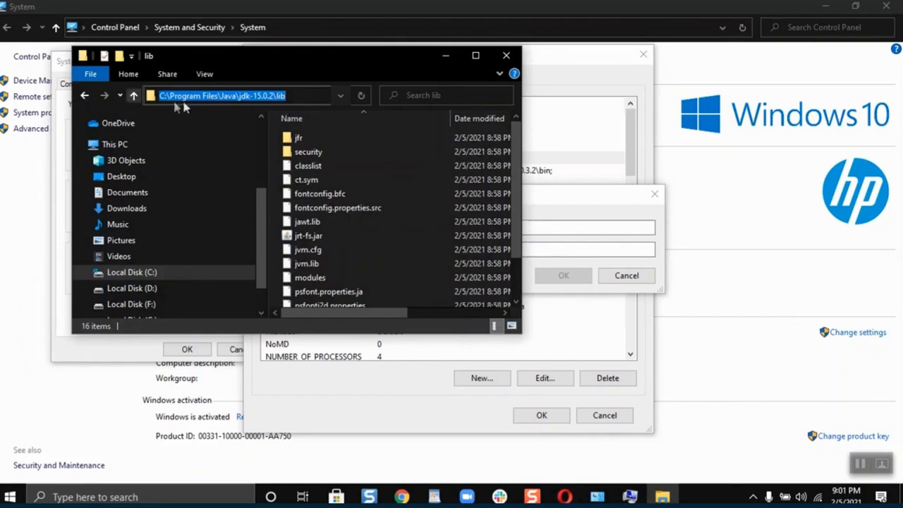
Step: Save C:\Program Files\Java\jdk-15.0.2\lib as the CLASSPATH value, accept the environment variables and close System Properties
click(445, 55)
click(422, 250)
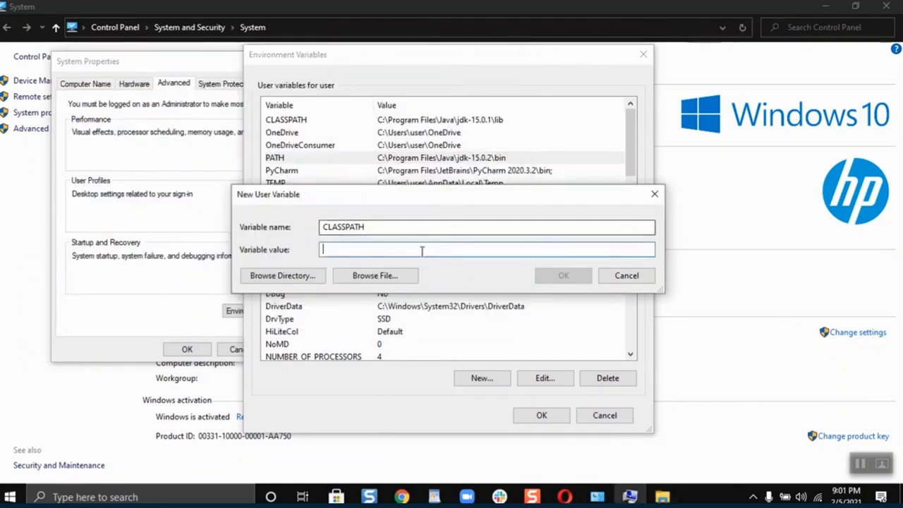
key(ctrl+v)
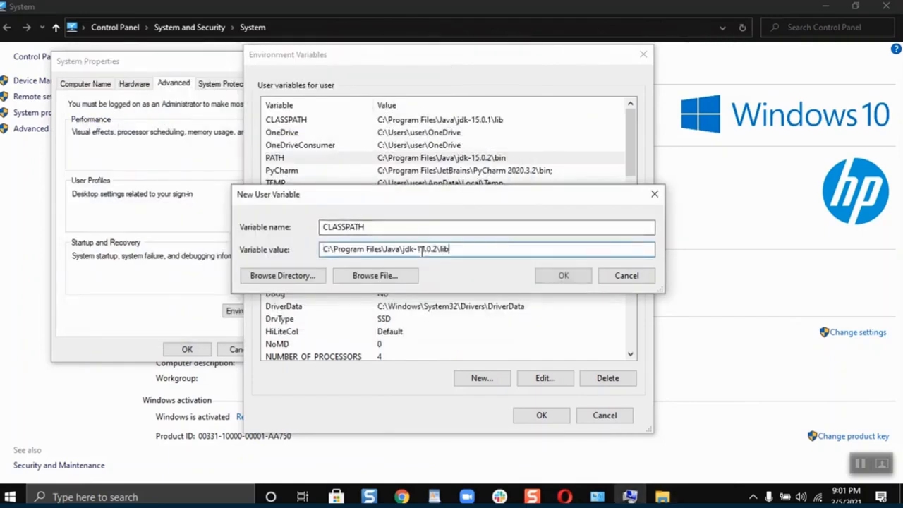
click(564, 276)
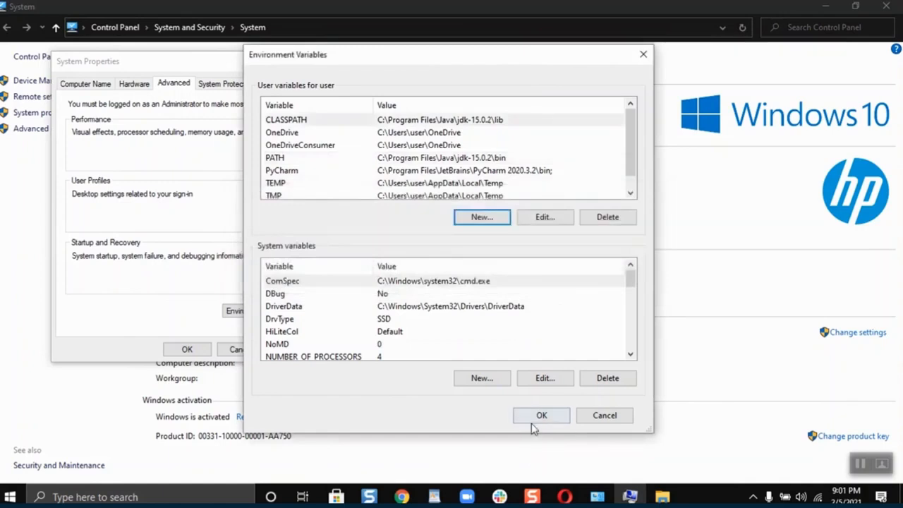
click(536, 421)
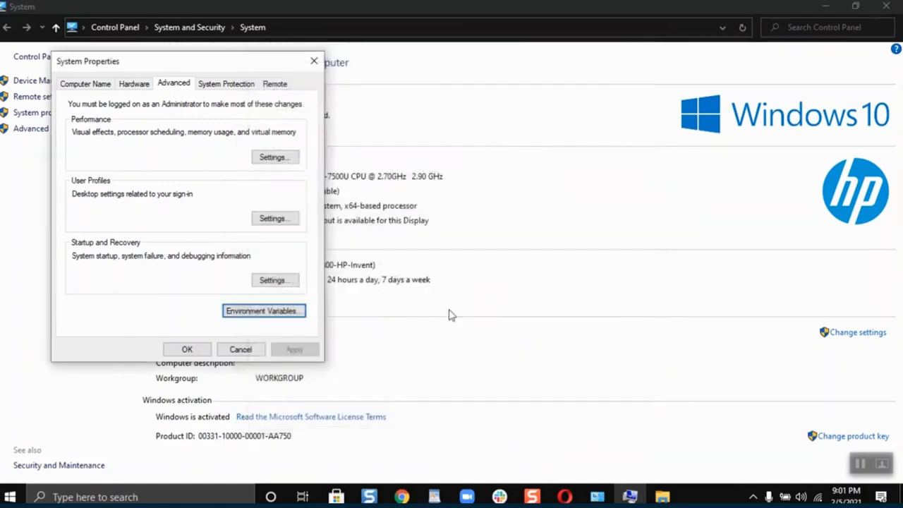
click(313, 61)
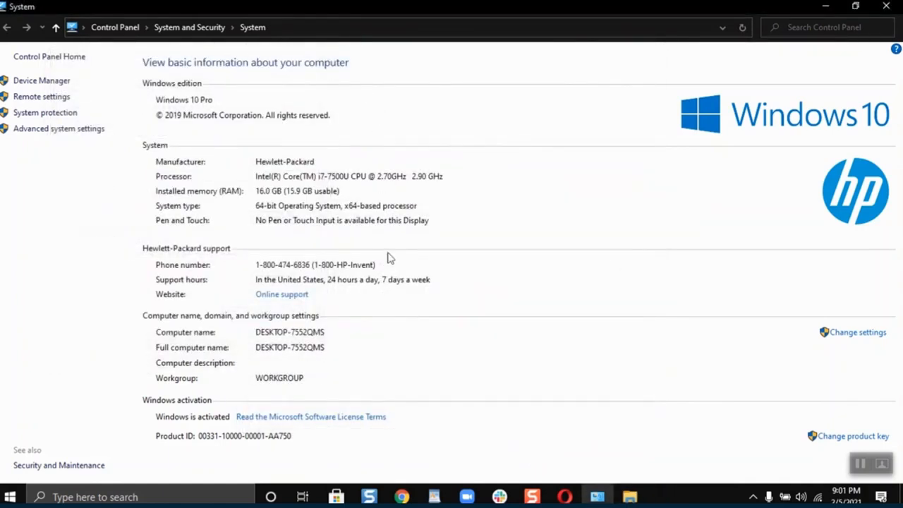
Step: Open Command Prompt and run java -version to check the installed Java version
click(156, 497)
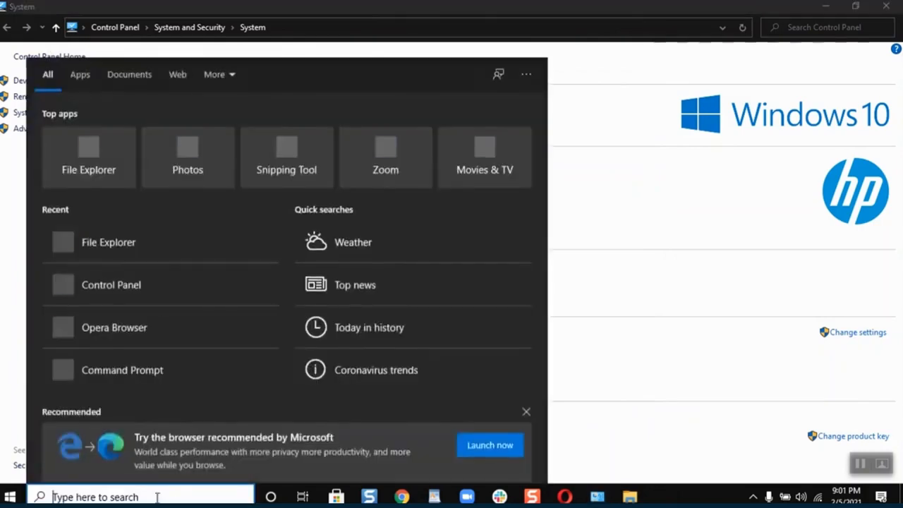
text(CMD)
key(Return)
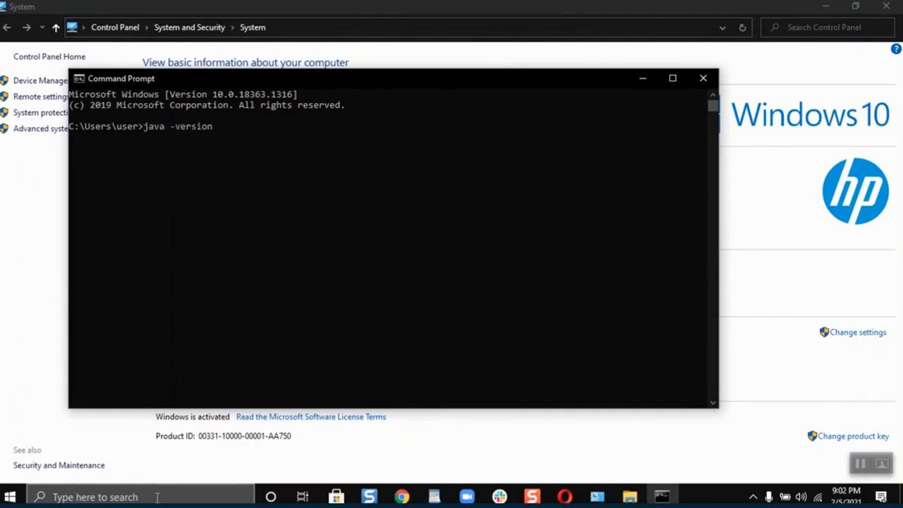
key(Return)
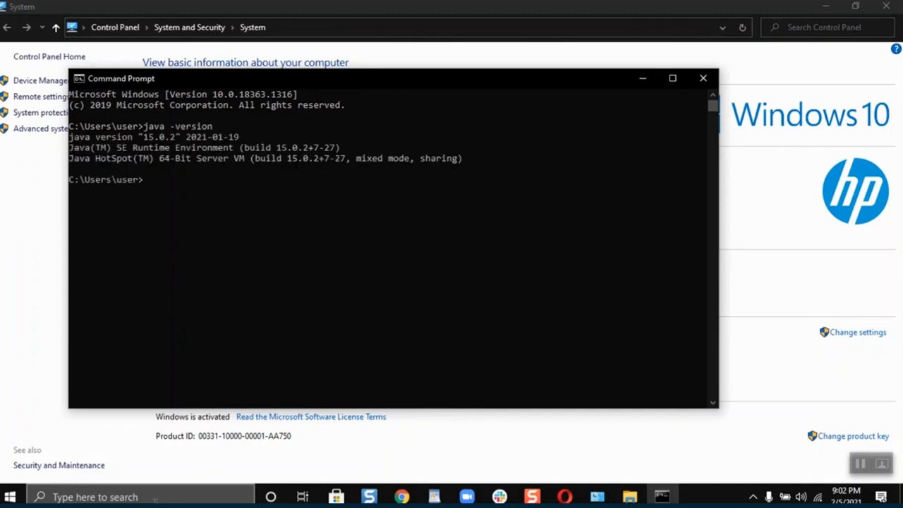